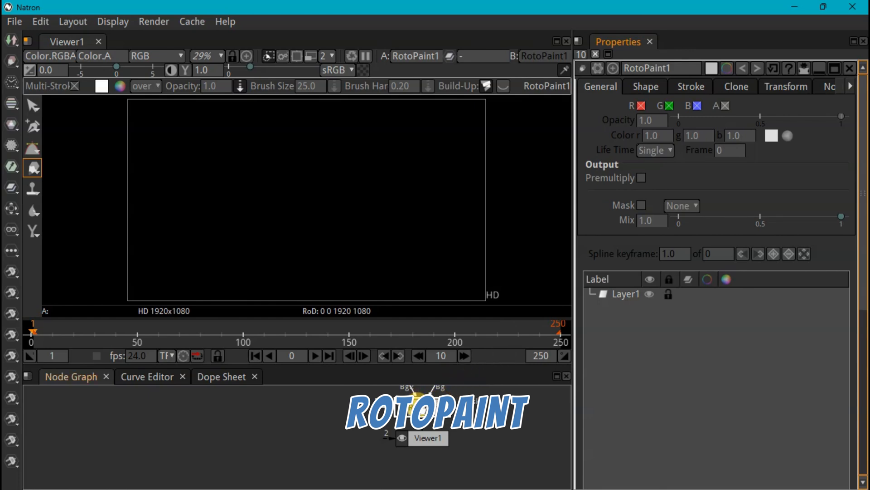
# Load callejero.png through a Read node feeding RotoPaint1, and lay the nodes out in a row before Viewer1
pyautogui.moveTo(417, 408); pyautogui.dragTo(325, 439)
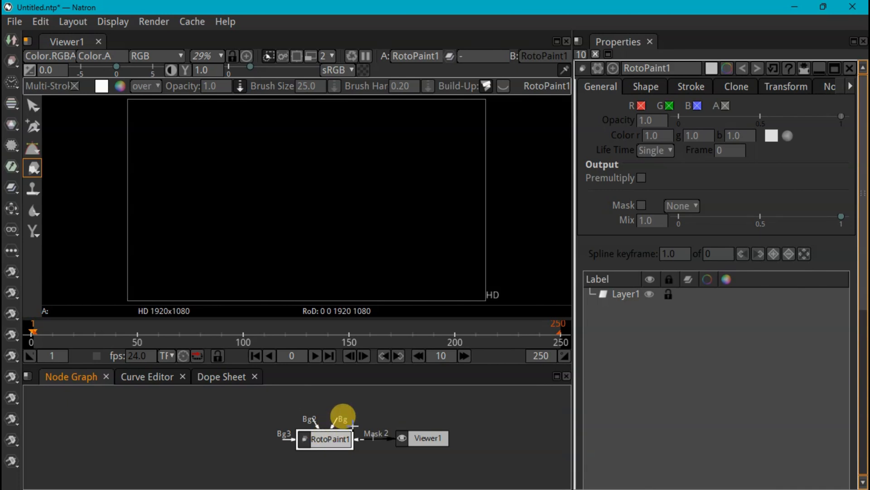
pyautogui.rightClick(316, 442)
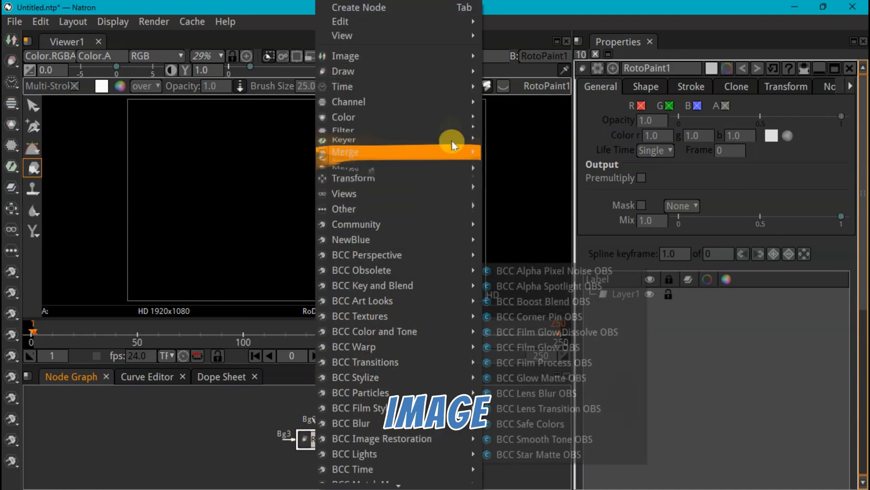
pyautogui.moveTo(431, 84)
pyautogui.moveTo(407, 57)
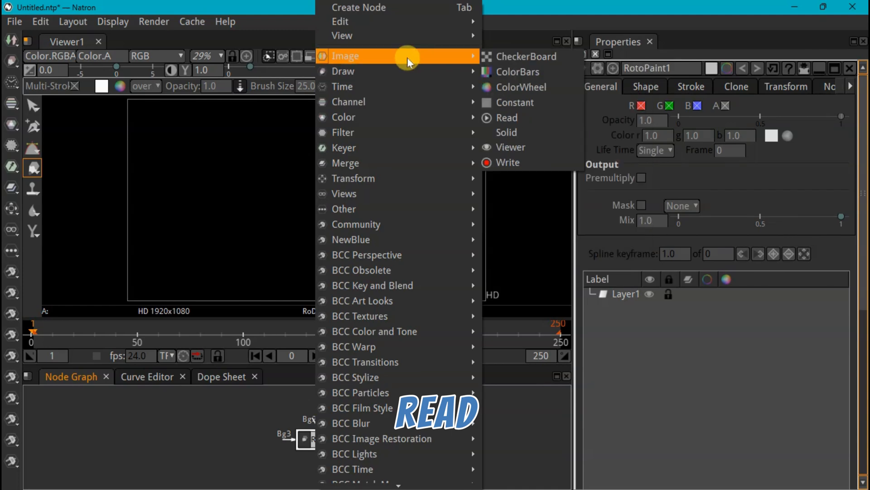
pyautogui.click(504, 118)
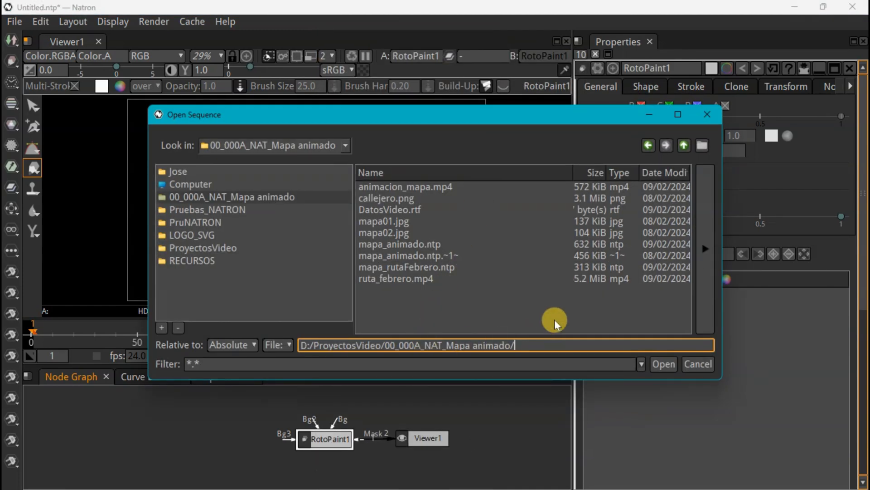
pyautogui.click(383, 200)
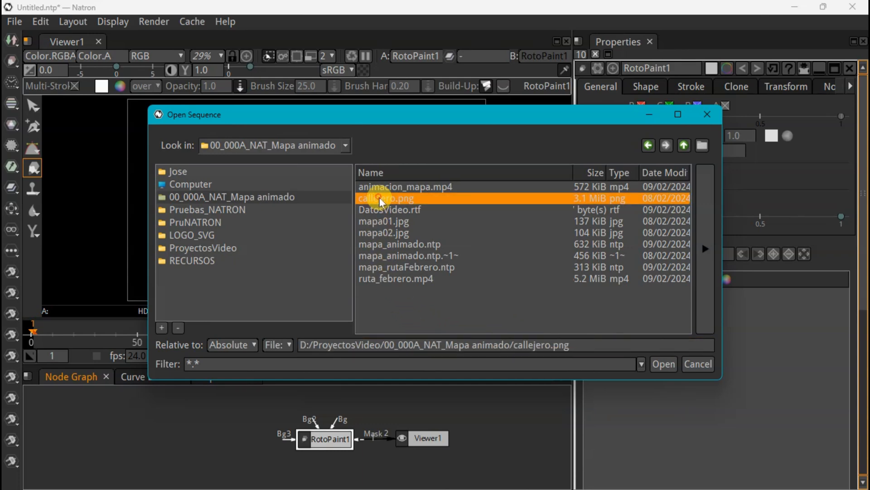
pyautogui.click(665, 365)
pyautogui.moveTo(319, 402); pyautogui.dragTo(216, 430)
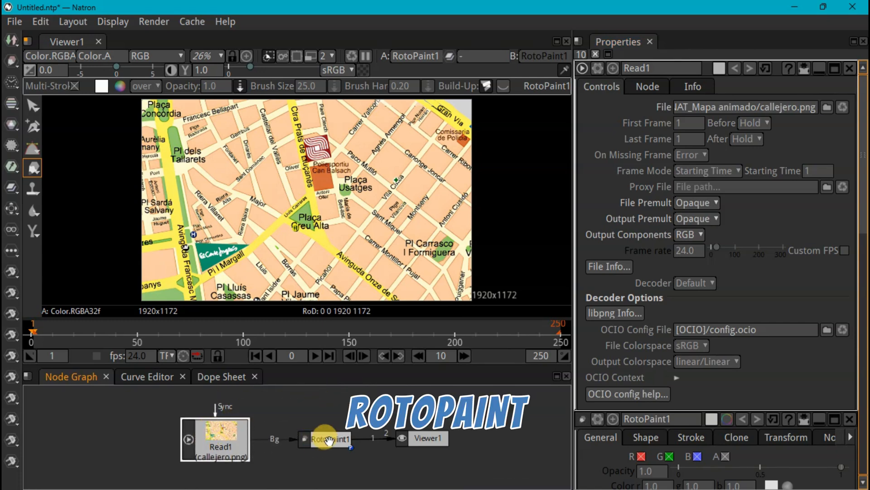
# Activate RotoPaint1's Pencil Tool and set its colour to red
pyautogui.doubleClick(332, 440)
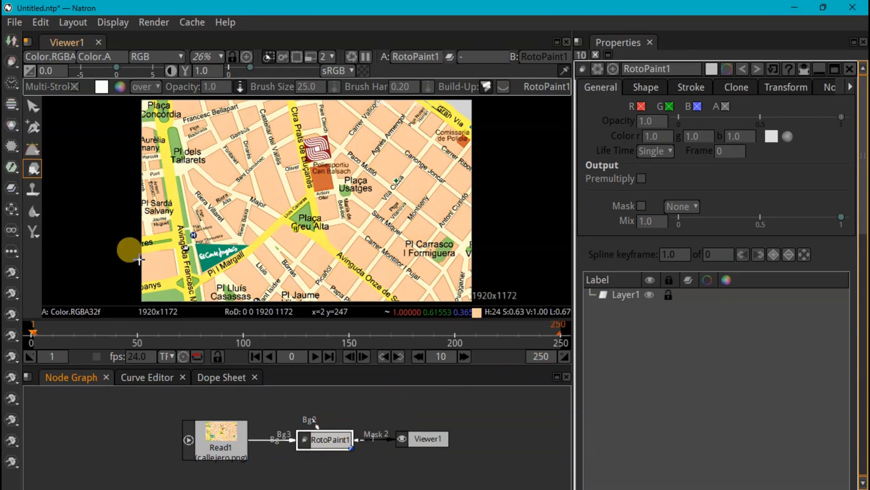
pyautogui.click(36, 171)
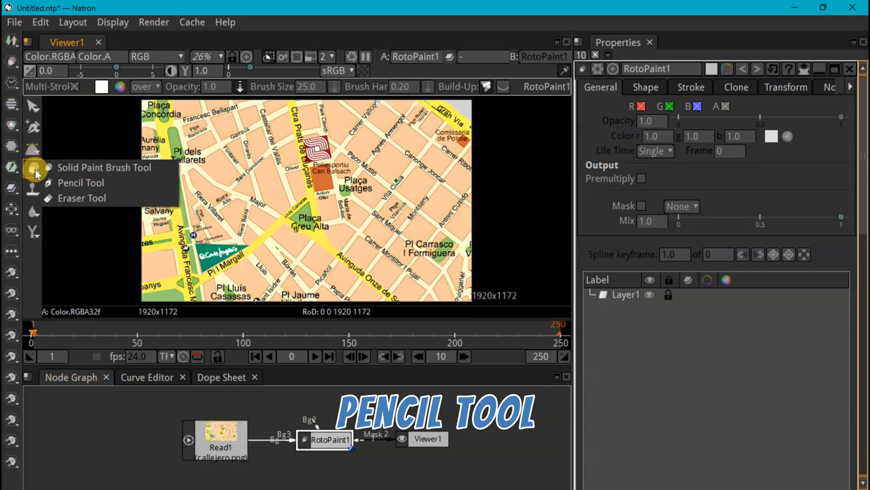
pyautogui.click(66, 181)
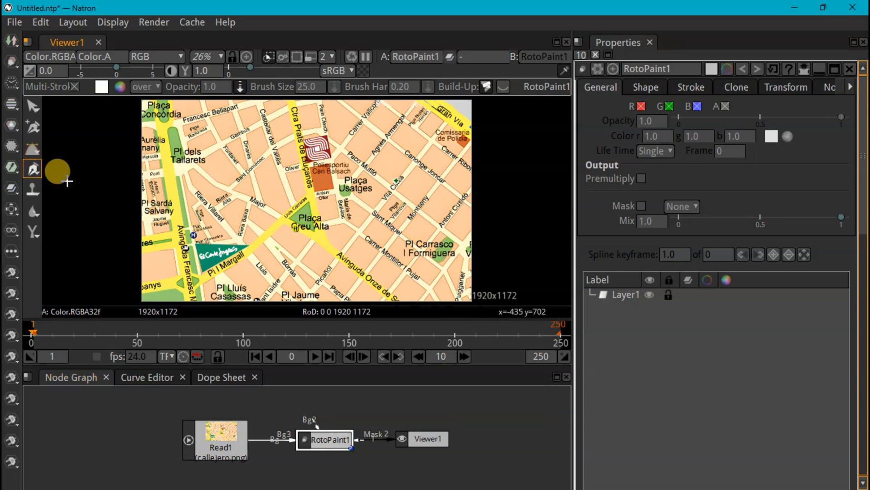
pyautogui.click(118, 94)
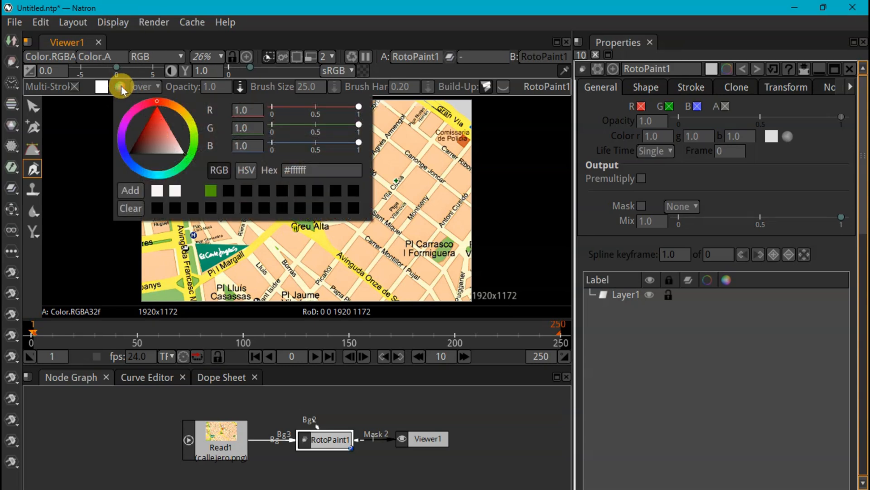
pyautogui.moveTo(153, 123); pyautogui.dragTo(156, 118)
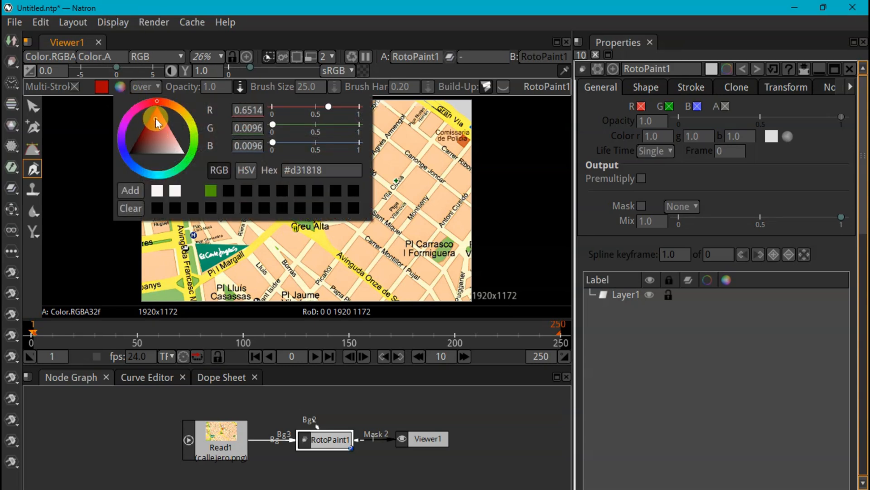
# Draw a zigzag pencil route along the map's streets, from beyond the map's left edge to near Carrer Montseny, and finish the stroke
pyautogui.click(83, 119)
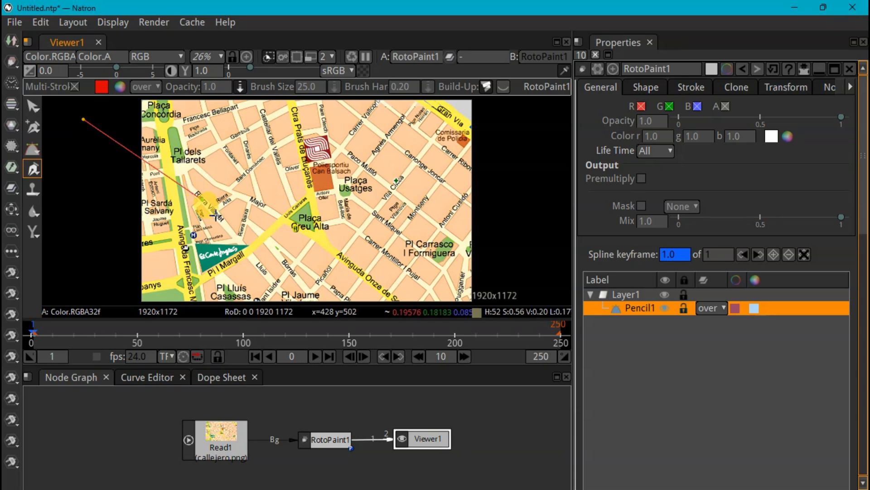
pyautogui.moveTo(239, 239)
pyautogui.mouseDown()
pyautogui.moveTo(290, 271)
pyautogui.moveTo(322, 227)
pyautogui.moveTo(383, 249)
pyautogui.moveTo(418, 210)
pyautogui.moveTo(392, 219)
pyautogui.mouseUp()
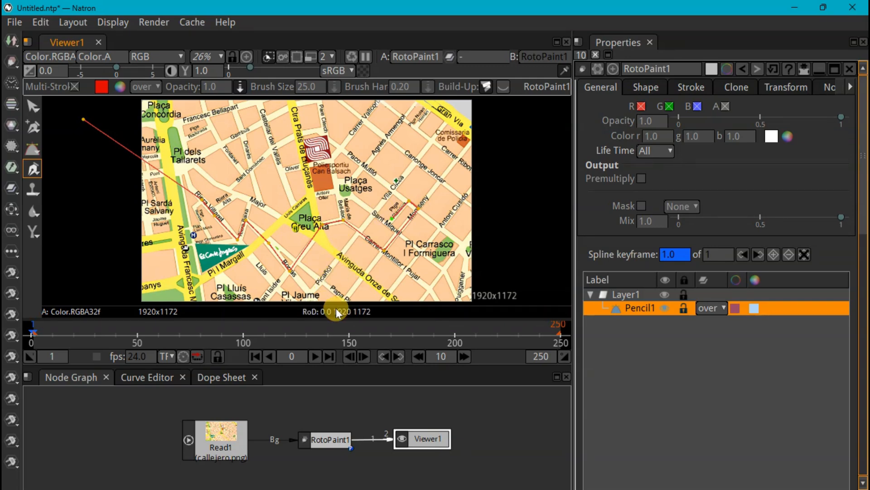
pyautogui.press('Return')
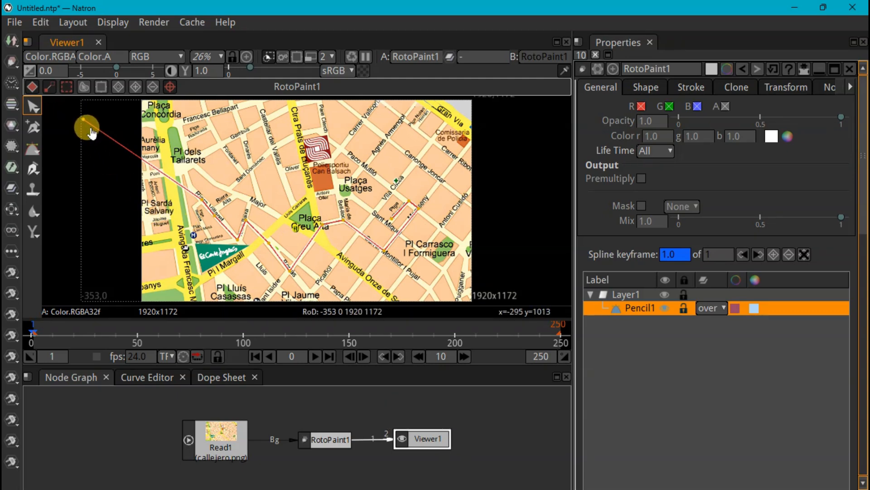
# Reposition the route's points to follow the streets, moving its start onto the avenue below Pl dels Tallarets
pyautogui.moveTo(92, 132)
pyautogui.mouseDown()
pyautogui.moveTo(107, 142)
pyautogui.moveTo(102, 138)
pyautogui.mouseUp()
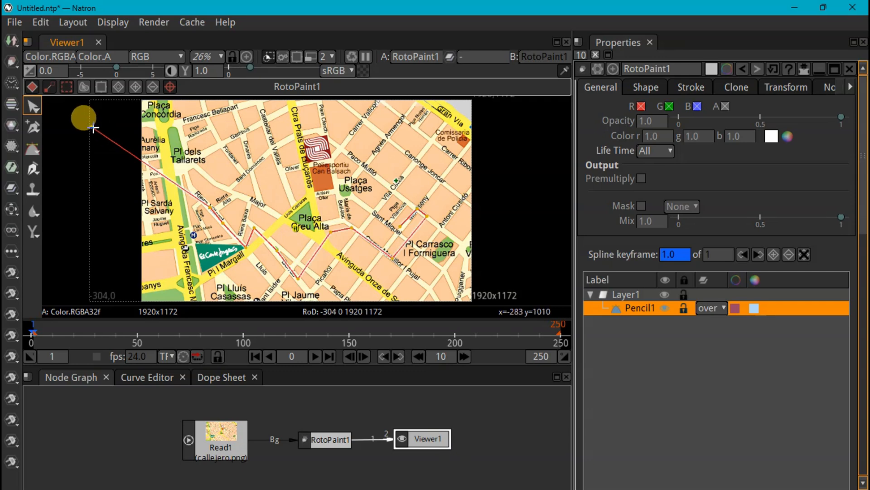
pyautogui.moveTo(92, 128)
pyautogui.mouseDown()
pyautogui.moveTo(141, 147)
pyautogui.moveTo(179, 185)
pyautogui.mouseUp()
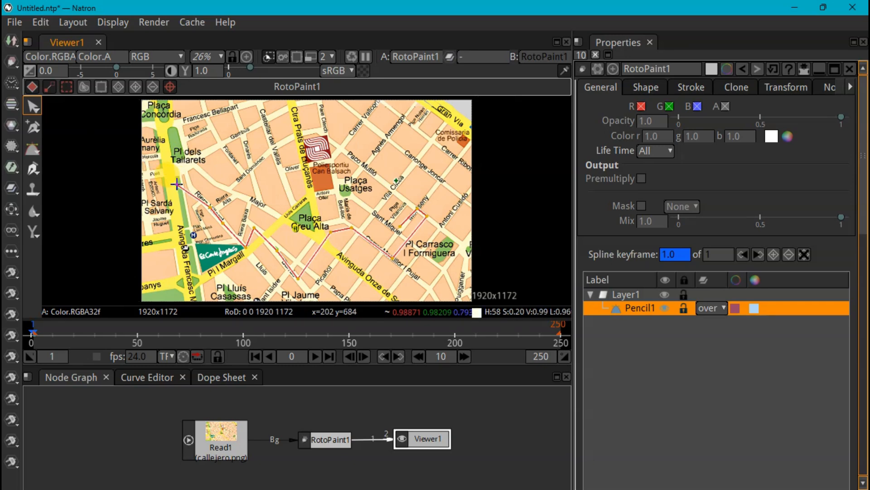
pyautogui.moveTo(190, 193); pyautogui.dragTo(180, 189)
pyautogui.moveTo(213, 217); pyautogui.dragTo(215, 215)
pyautogui.moveTo(166, 179); pyautogui.dragTo(169, 181)
pyautogui.moveTo(236, 241); pyautogui.dragTo(269, 242)
pyautogui.moveTo(342, 222); pyautogui.dragTo(341, 219)
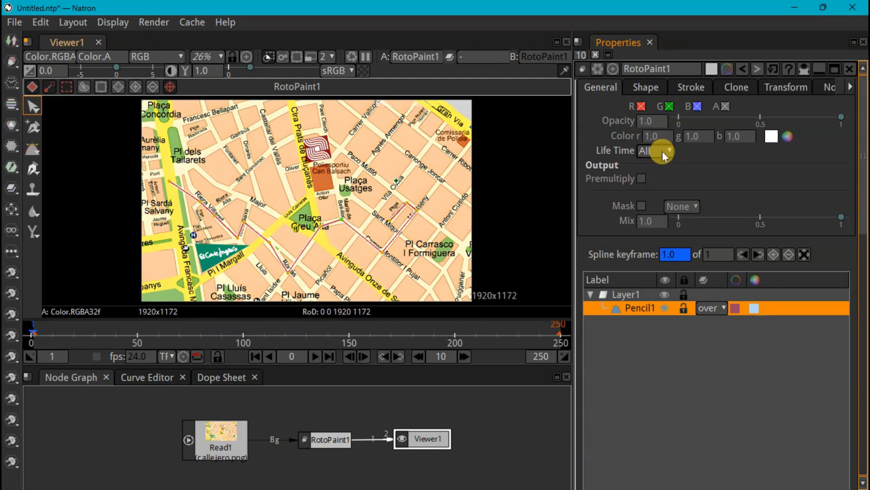
# Change the Pencil1 stroke's shape colour to a pinkish red with RGB 255, 12, 89
pyautogui.click(690, 91)
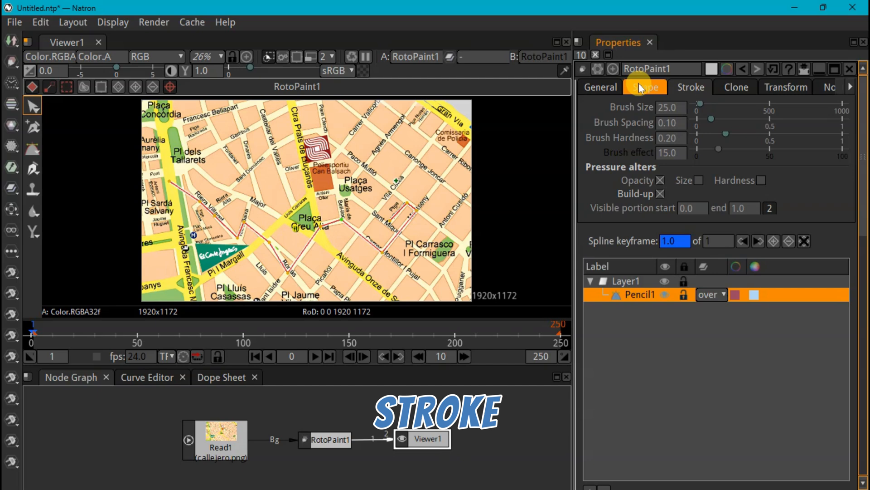
pyautogui.click(754, 294)
pyautogui.click(439, 150)
pyautogui.click(431, 138)
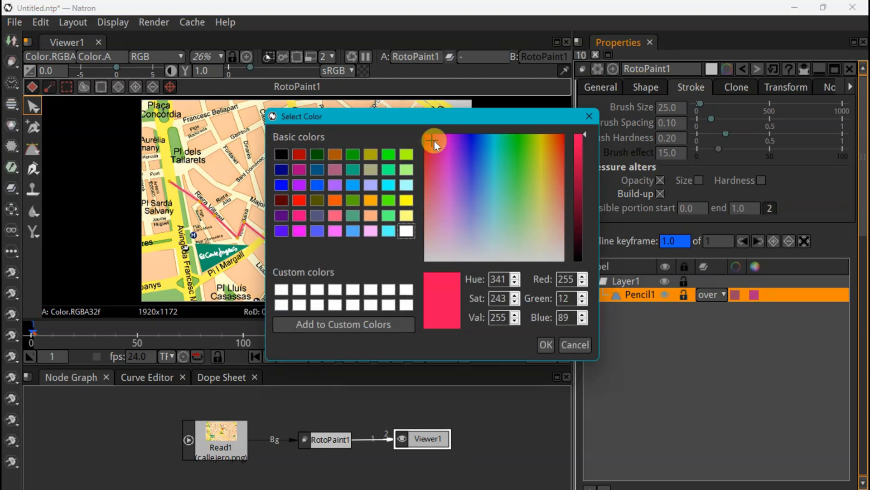
pyautogui.click(546, 345)
# Set the Pencil1 stroke's brush size to 21, brush spacing to 0.112 and brush hardness to 0.266
pyautogui.moveTo(703, 107)
pyautogui.mouseDown()
pyautogui.moveTo(713, 105)
pyautogui.moveTo(701, 114)
pyautogui.mouseUp()
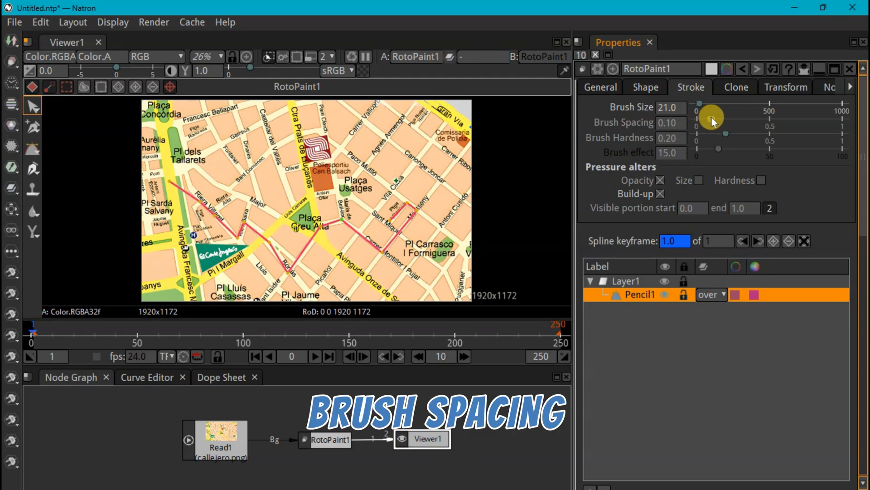
pyautogui.moveTo(712, 122)
pyautogui.mouseDown()
pyautogui.moveTo(793, 120)
pyautogui.moveTo(751, 121)
pyautogui.mouseUp()
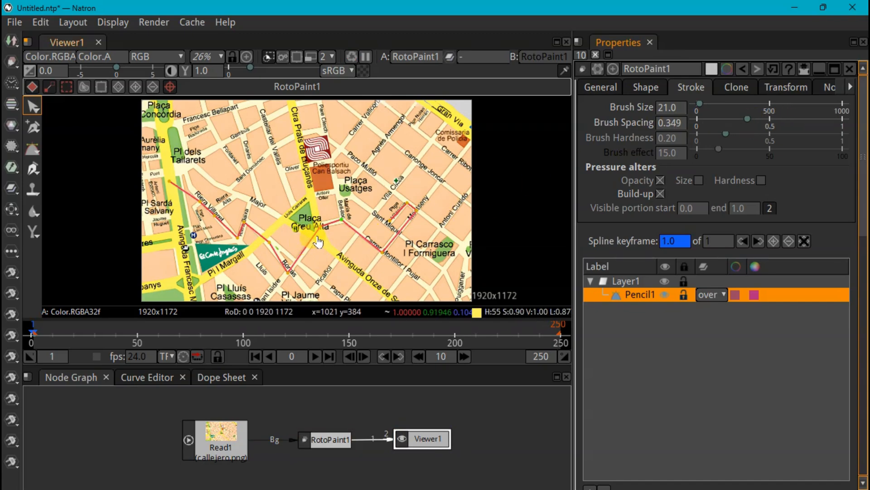
pyautogui.scroll(2, 319, 244)
pyautogui.scroll(15, 319, 244)
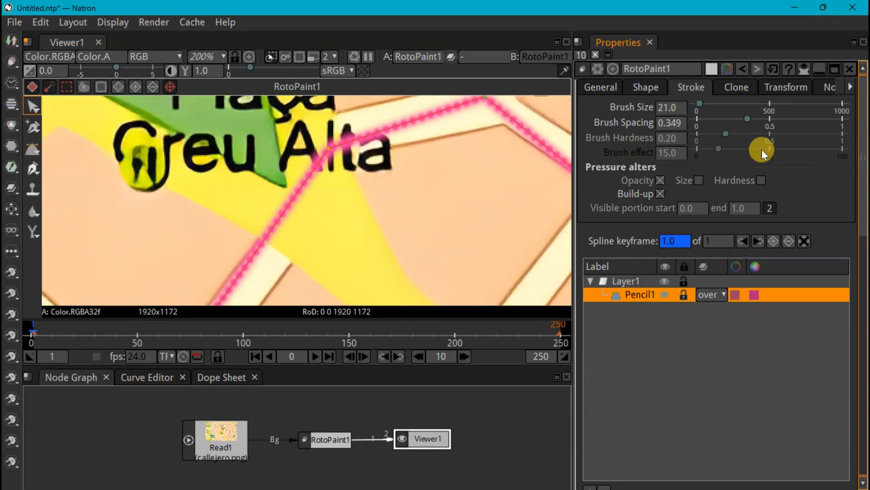
pyautogui.moveTo(742, 121)
pyautogui.mouseDown()
pyautogui.moveTo(807, 113)
pyautogui.moveTo(712, 120)
pyautogui.moveTo(744, 132)
pyautogui.moveTo(735, 133)
pyautogui.mouseUp()
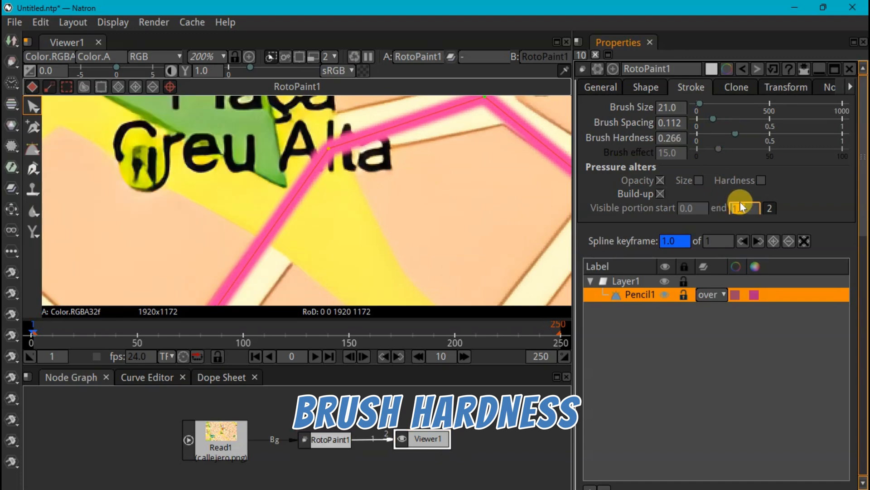
pyautogui.scroll(-10, 451, 233)
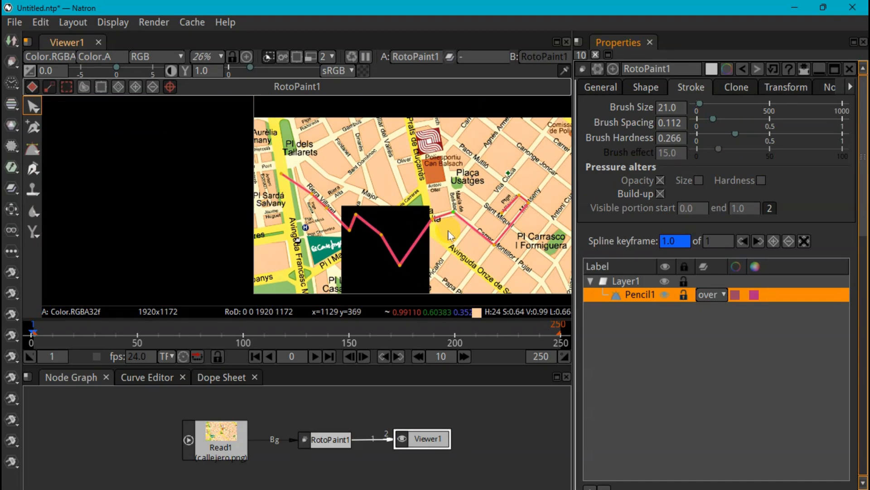
# Set a keyframe for the stroke's visible portion end at 1.0 on frame 200
pyautogui.click(745, 209)
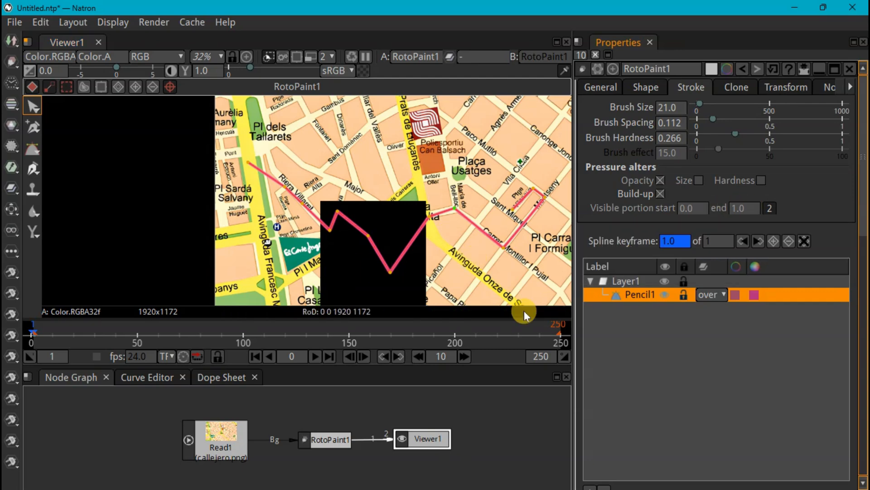
pyautogui.click(455, 334)
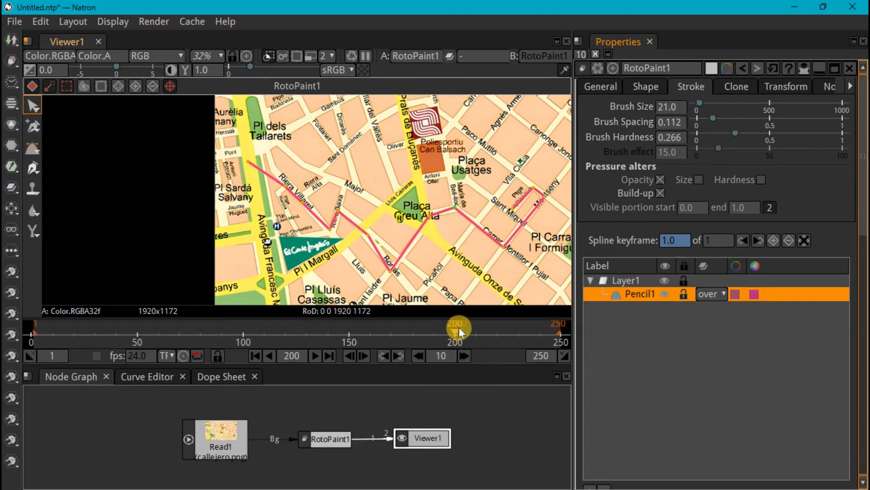
pyautogui.rightClick(744, 209)
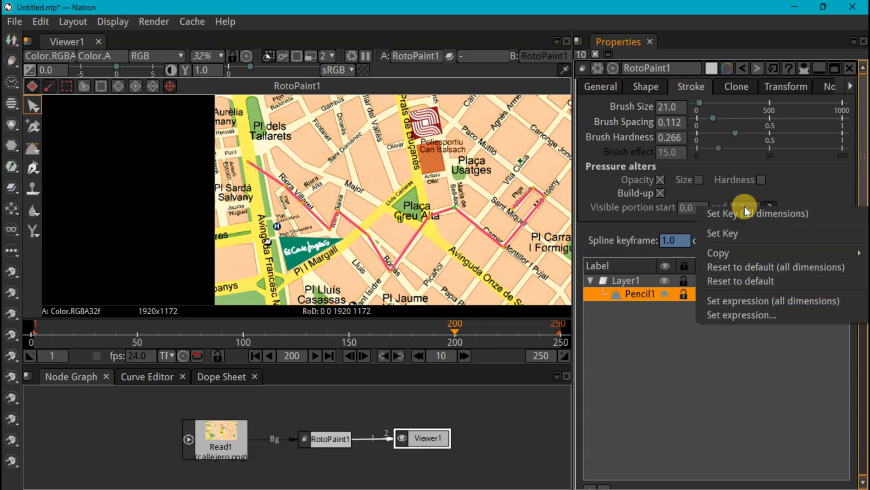
pyautogui.click(735, 235)
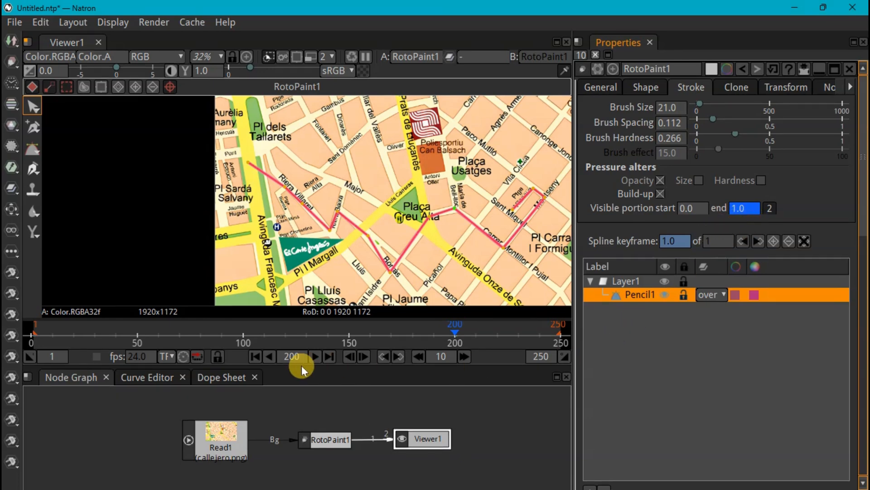
# Set the stroke's visible portion end to 0 on frame 1
pyautogui.click(256, 357)
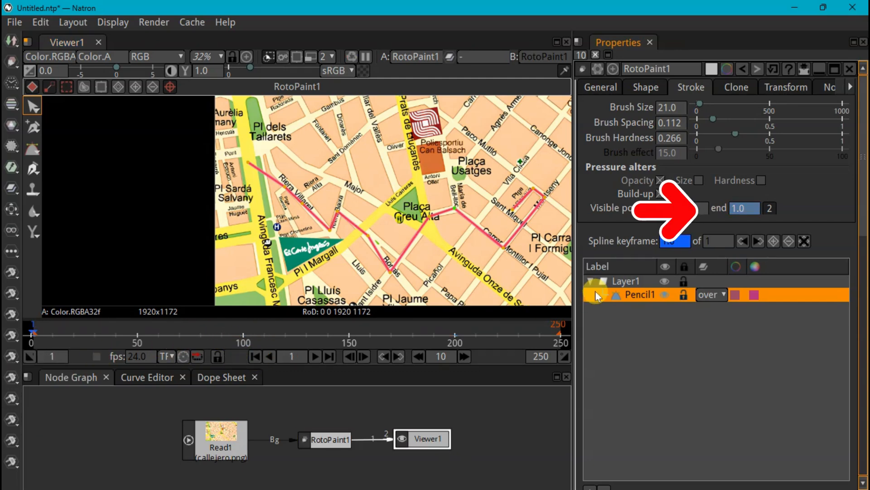
pyautogui.doubleClick(742, 208)
pyautogui.write('0')
pyautogui.press('Return')
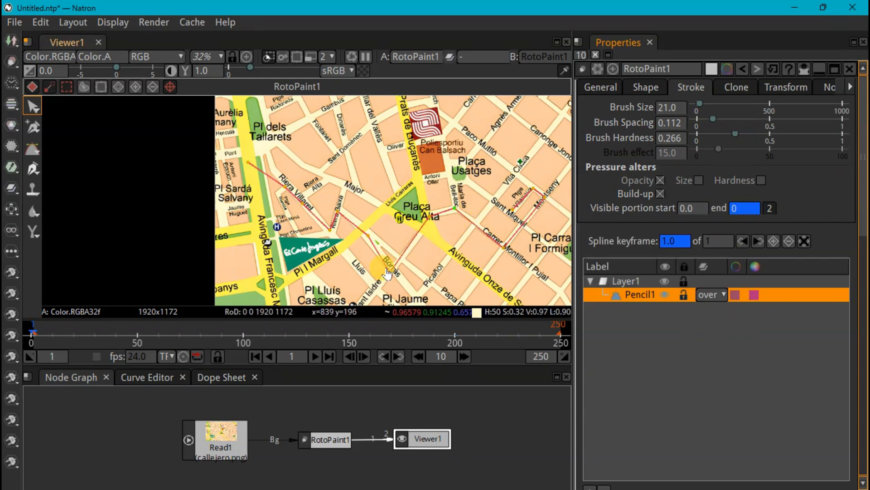
# Change Pencil1's overlay colour to yellow with RGB 218, 196, 71, and play the route animation forward
pyautogui.click(736, 294)
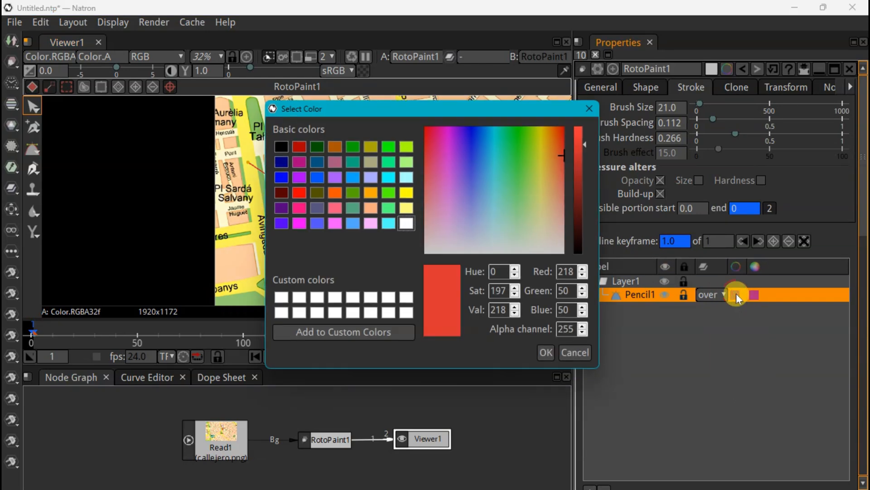
pyautogui.click(549, 161)
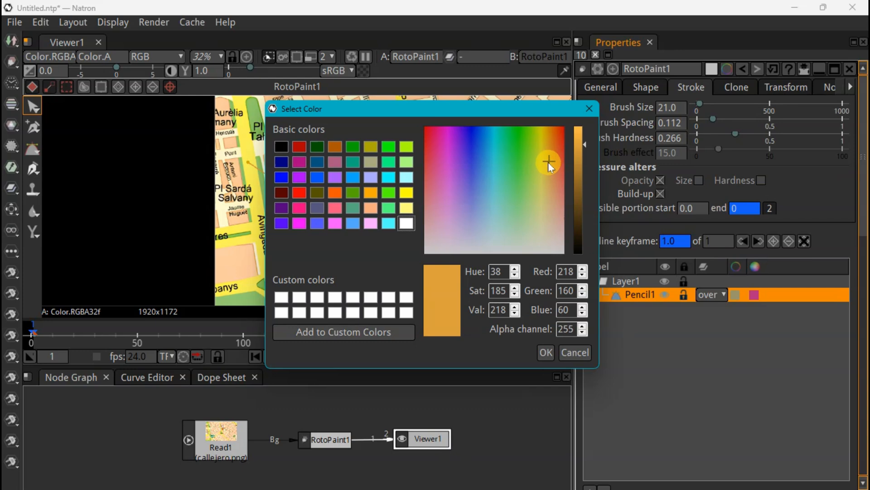
pyautogui.click(544, 168)
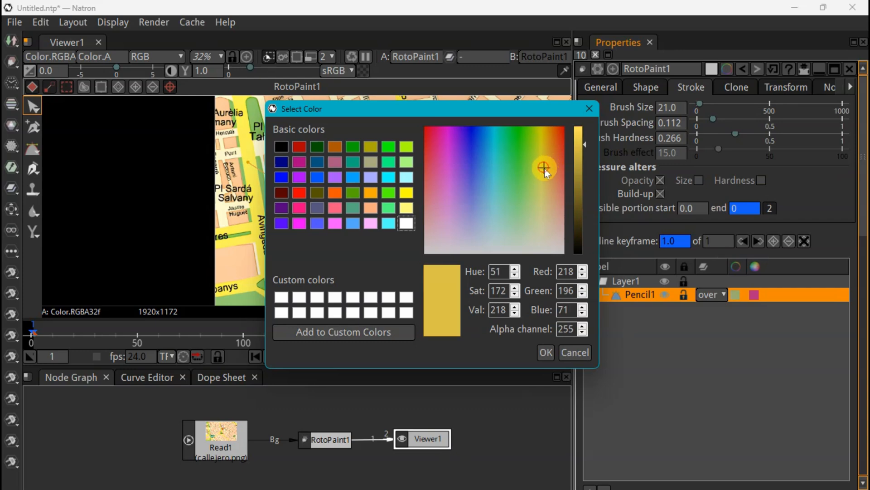
pyautogui.click(546, 353)
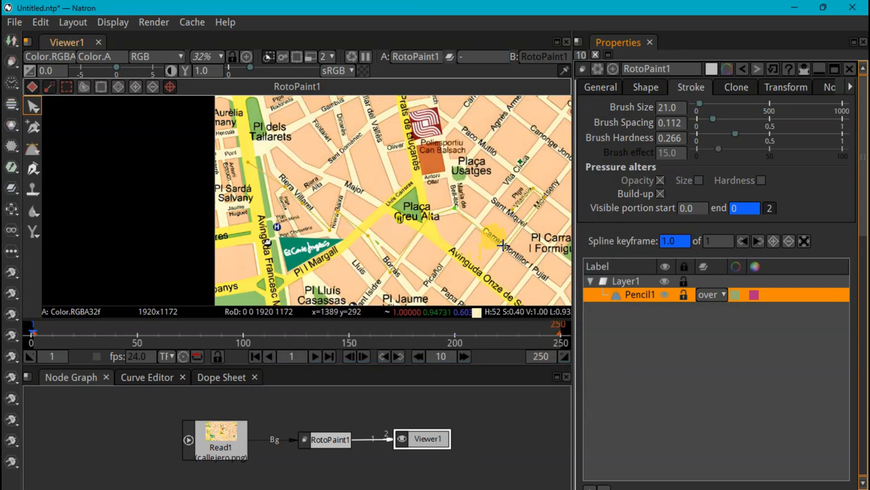
pyautogui.click(317, 358)
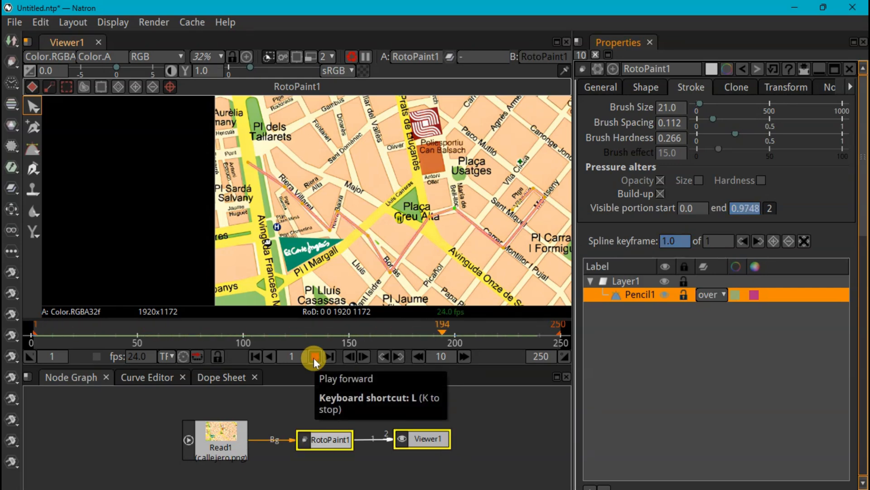
# Stop playback, set Pencil1's brush size to 34, and change the stroke colour to red with RGB 255, 2, 6
pyautogui.click(314, 358)
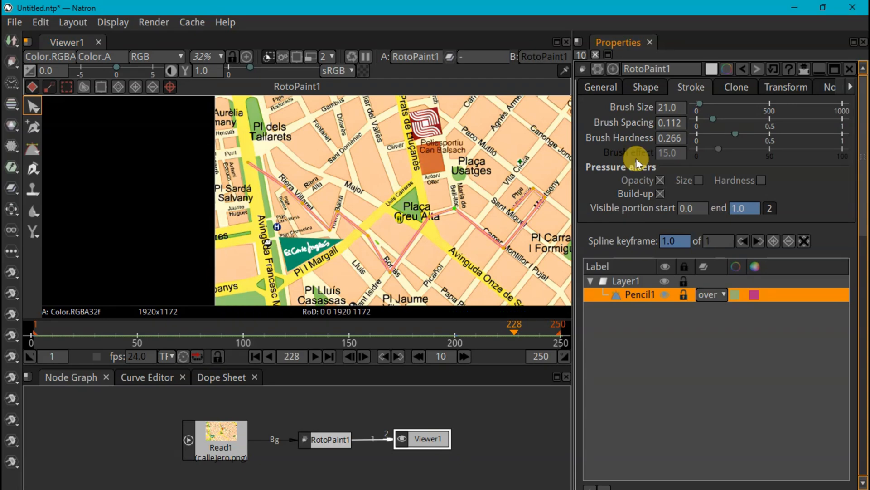
pyautogui.click(701, 103)
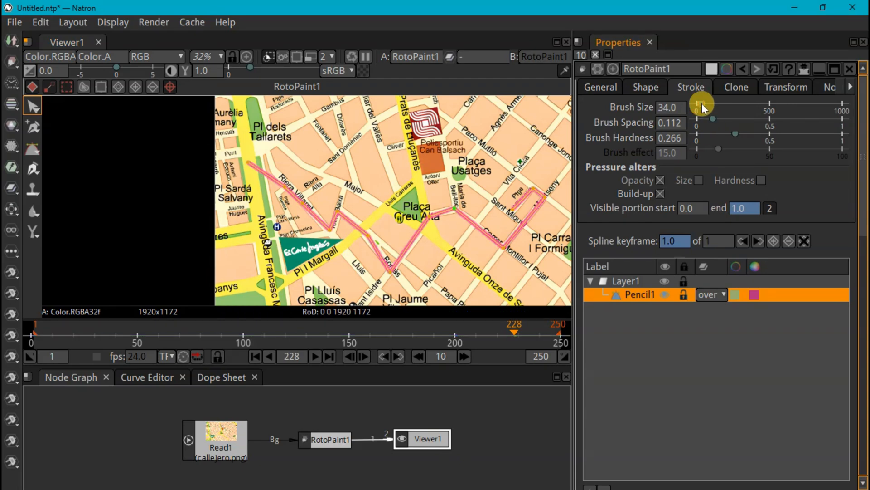
pyautogui.click(755, 295)
pyautogui.click(426, 136)
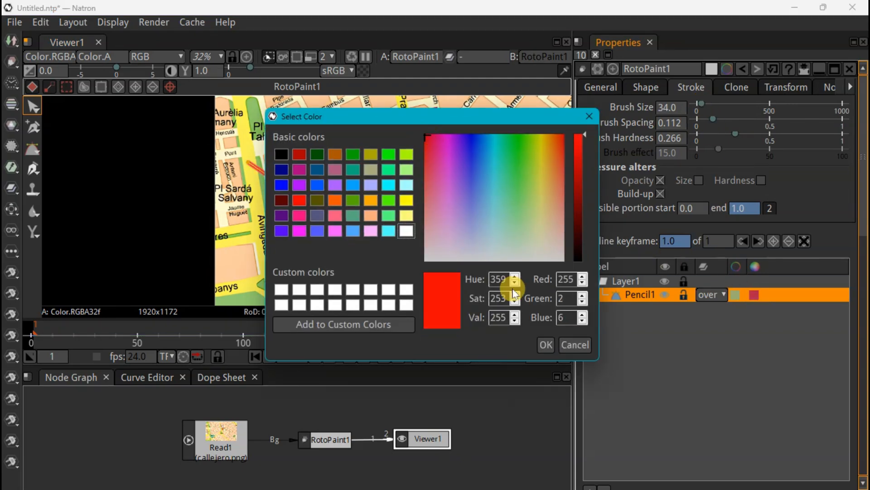
pyautogui.click(546, 345)
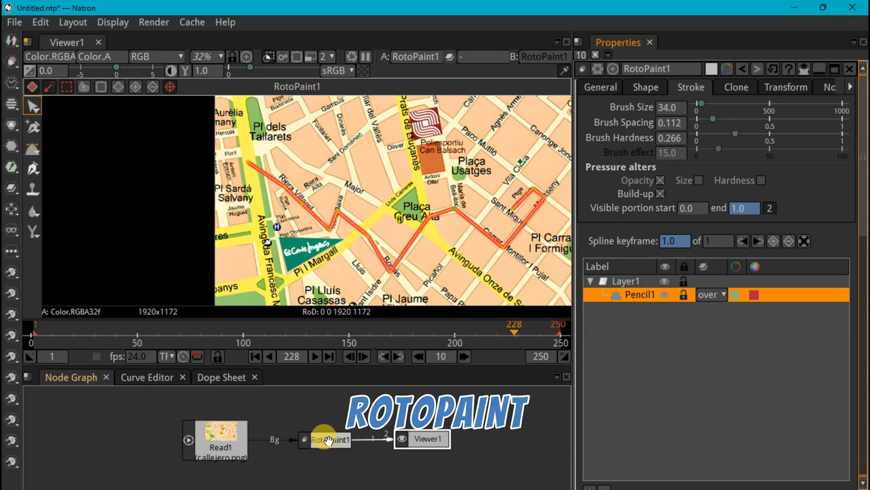
# Add a Write node to RotoPaint1 that outputs callej02.mp4 in the 00_000A_NAT_Mapa animado folder
pyautogui.click(331, 441)
pyautogui.rightClick(330, 446)
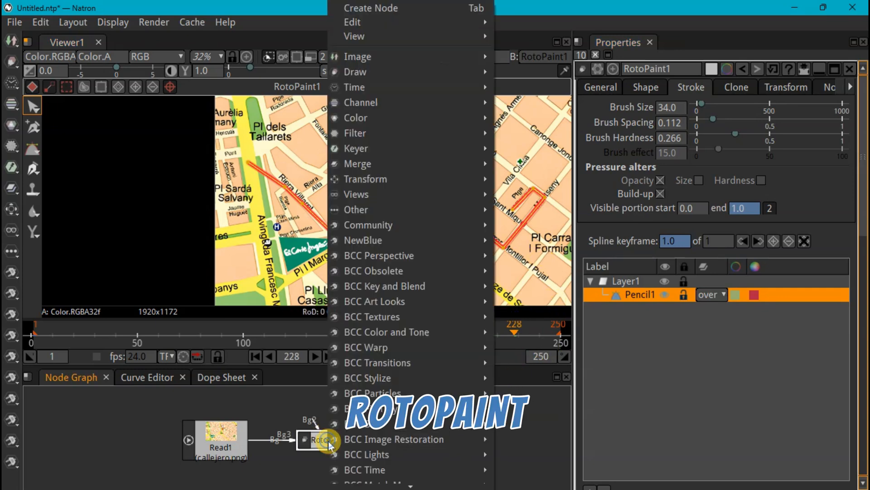
pyautogui.moveTo(373, 75)
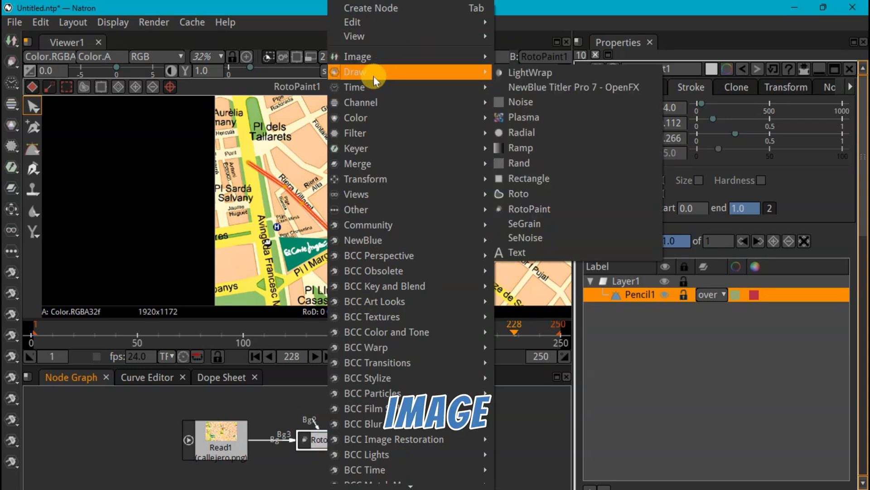
pyautogui.moveTo(379, 57)
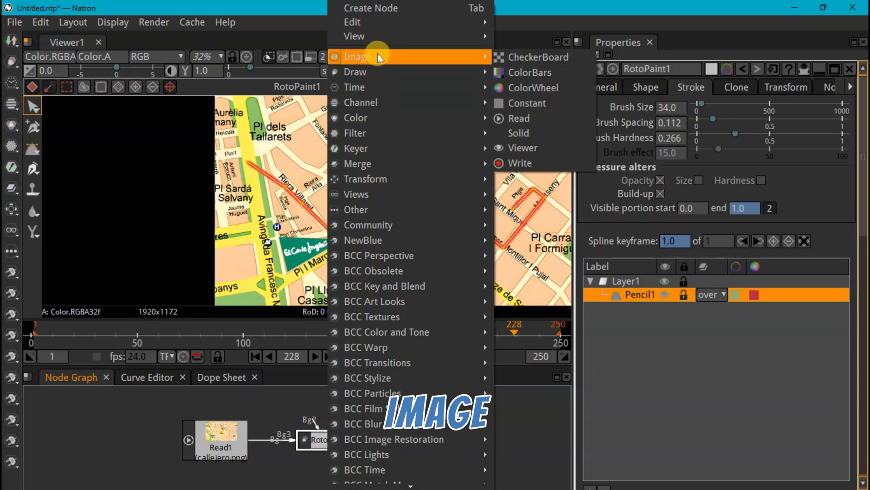
pyautogui.click(521, 164)
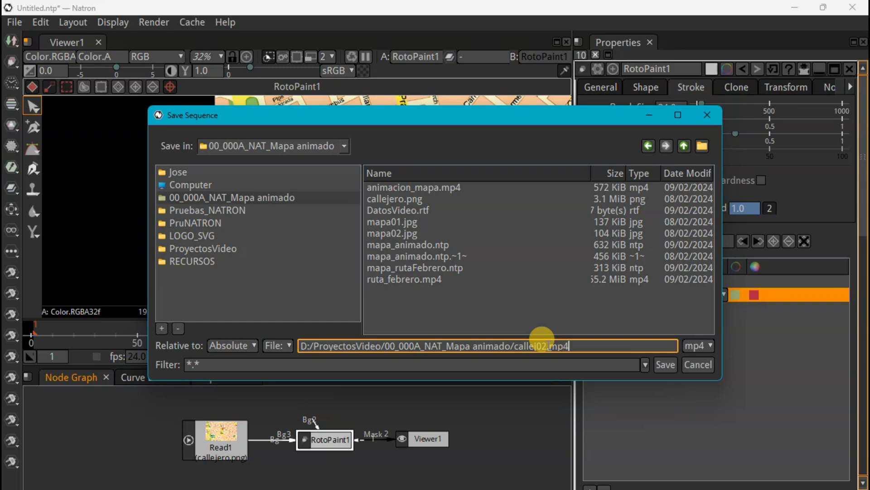
pyautogui.click(669, 368)
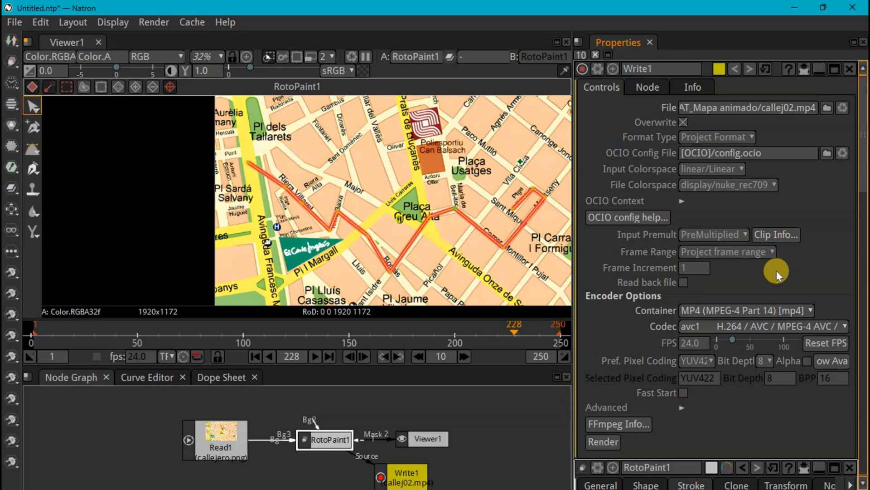
# Render the Write1 node, switch to File Explorer and play callej02.mp4 from the 00_000A_NAT_Mapa animado folder
pyautogui.click(605, 445)
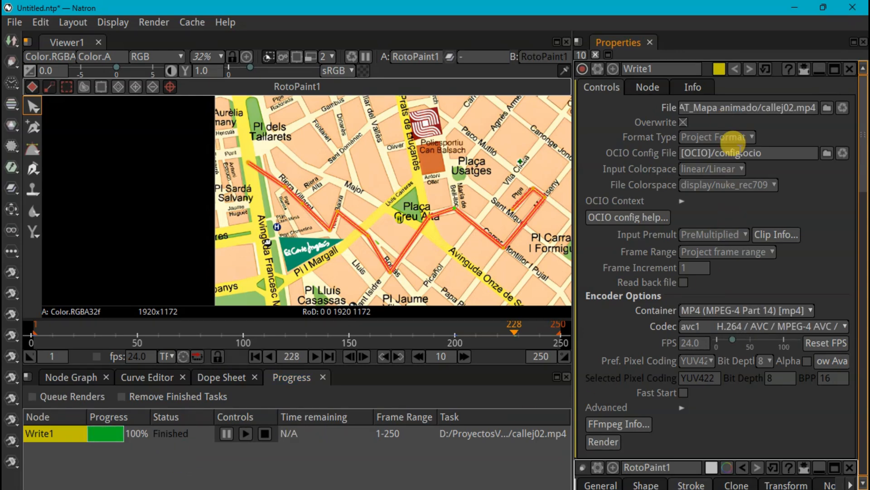
pyautogui.click(853, 8)
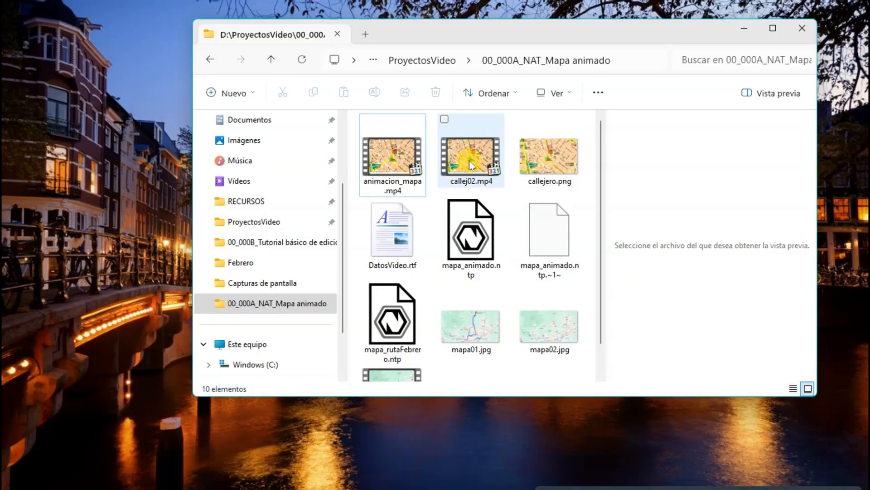
pyautogui.doubleClick(469, 164)
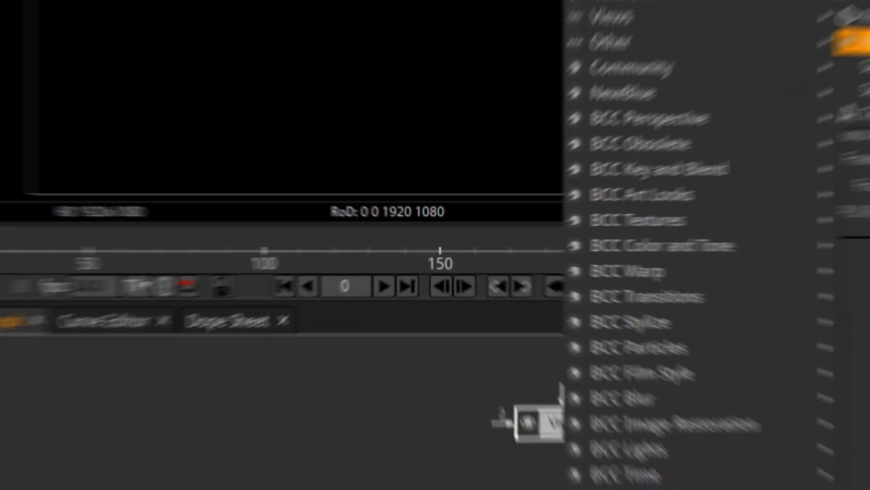
pyautogui.moveTo(553, 364); pyautogui.dragTo(406, 415)
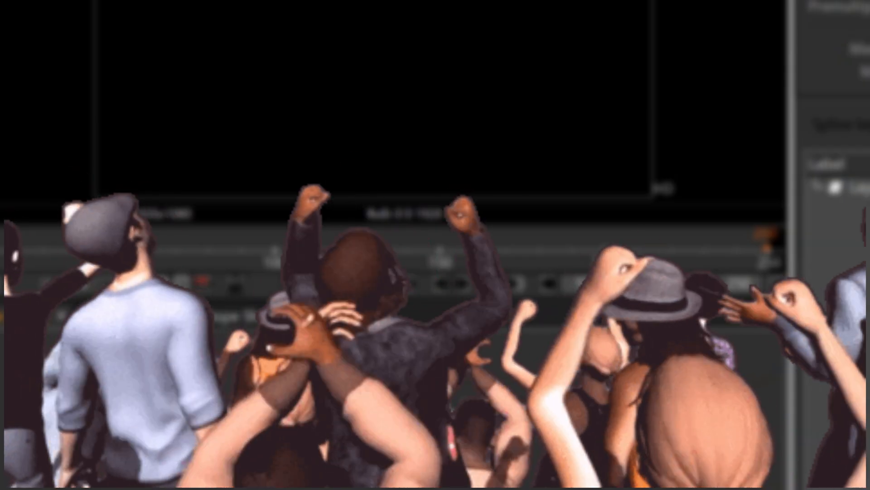
pyautogui.rightClick(389, 407)
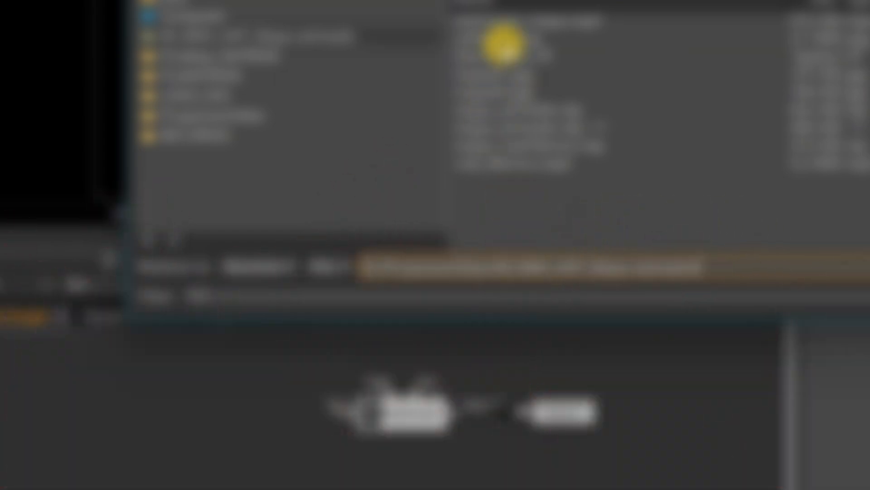
pyautogui.click(485, 37)
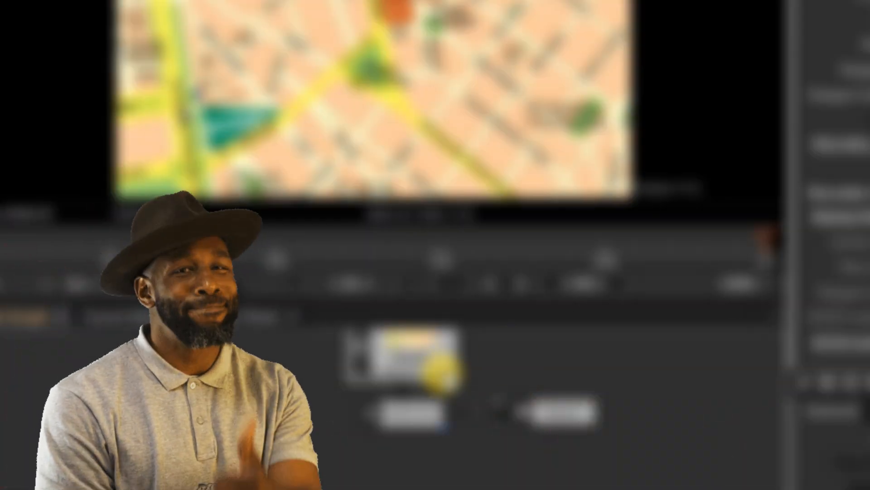
pyautogui.moveTo(393, 345); pyautogui.dragTo(223, 397)
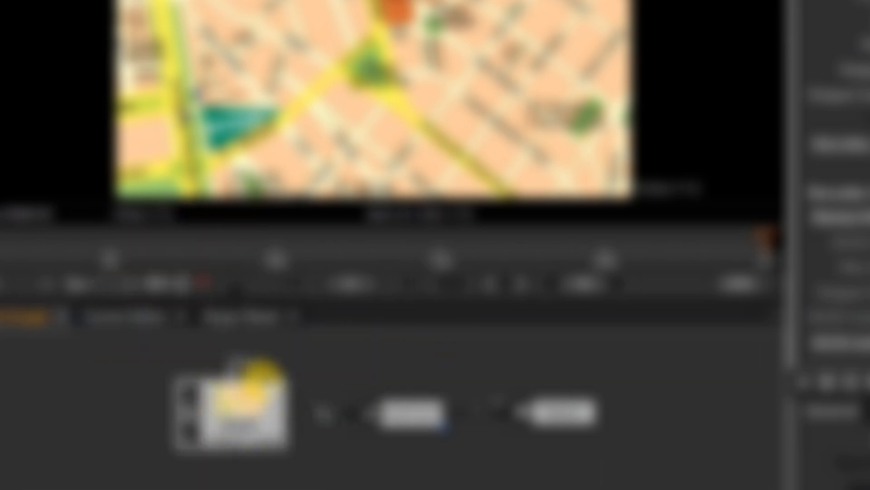